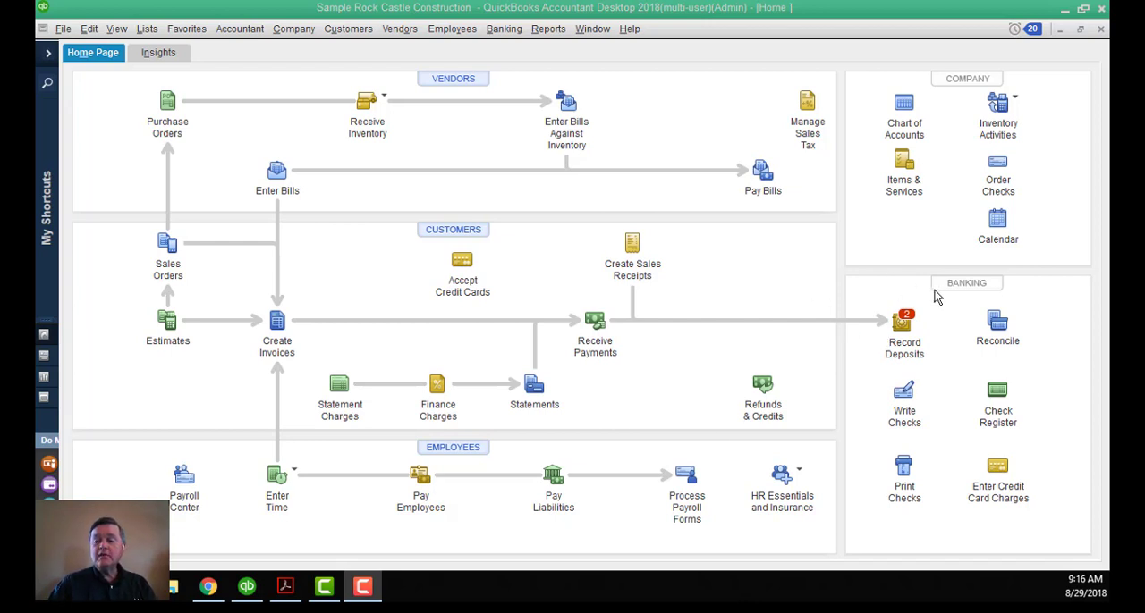
Begin reconciling the Cash in Tri Counties Bank account for the 11/30/2022 statement with an ending balance of 59,936.52.
{"action": "left_click", "coordinate": [998, 340]}
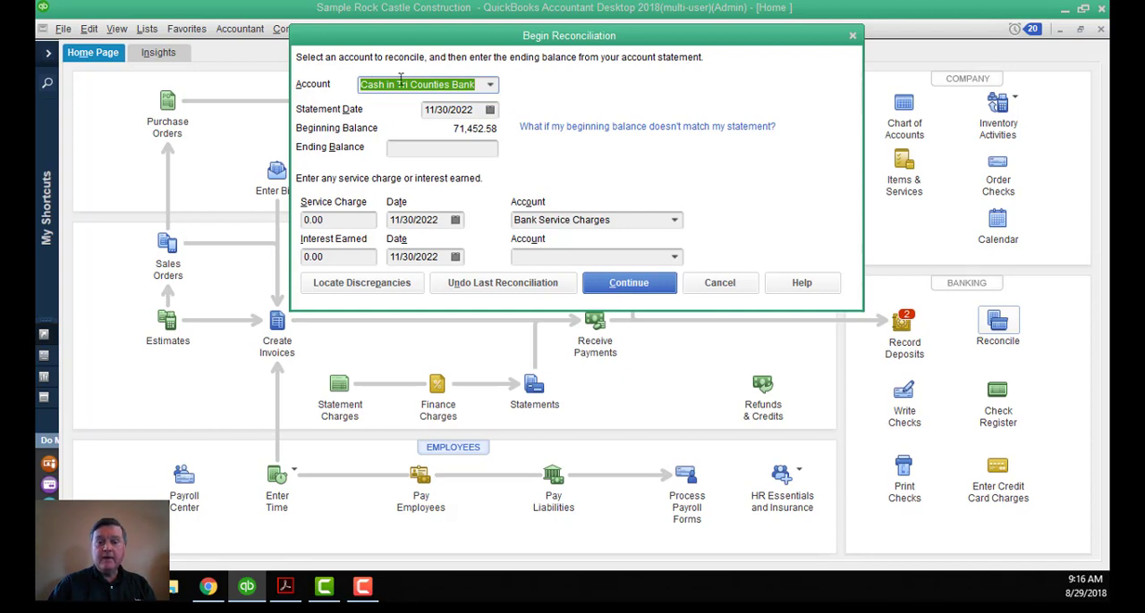
{"action": "left_click", "coordinate": [467, 111]}
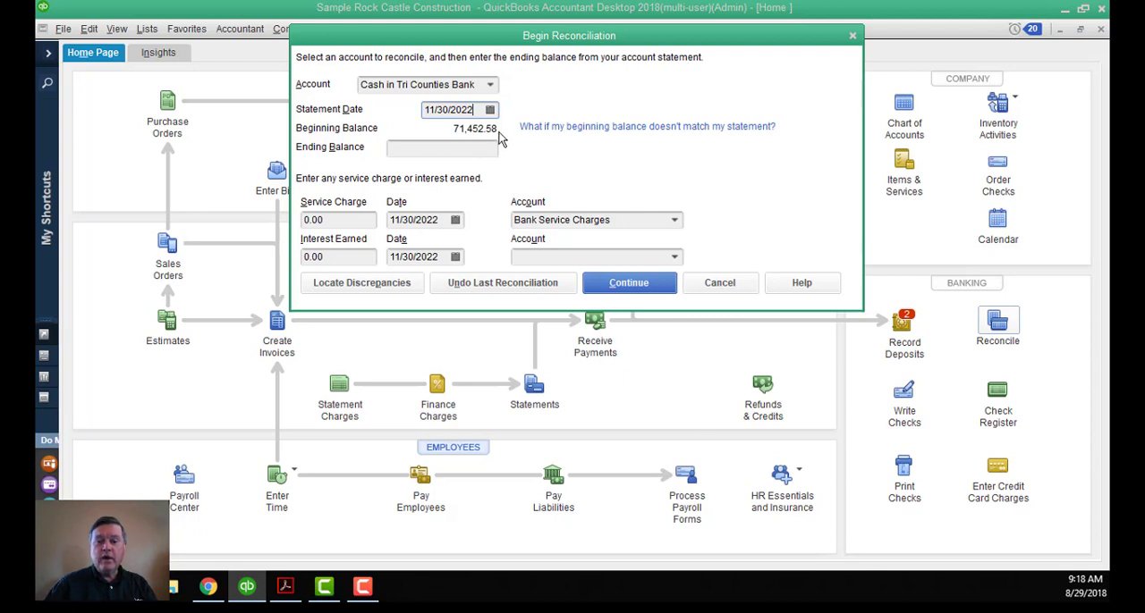
{"action": "left_click", "coordinate": [495, 150]}
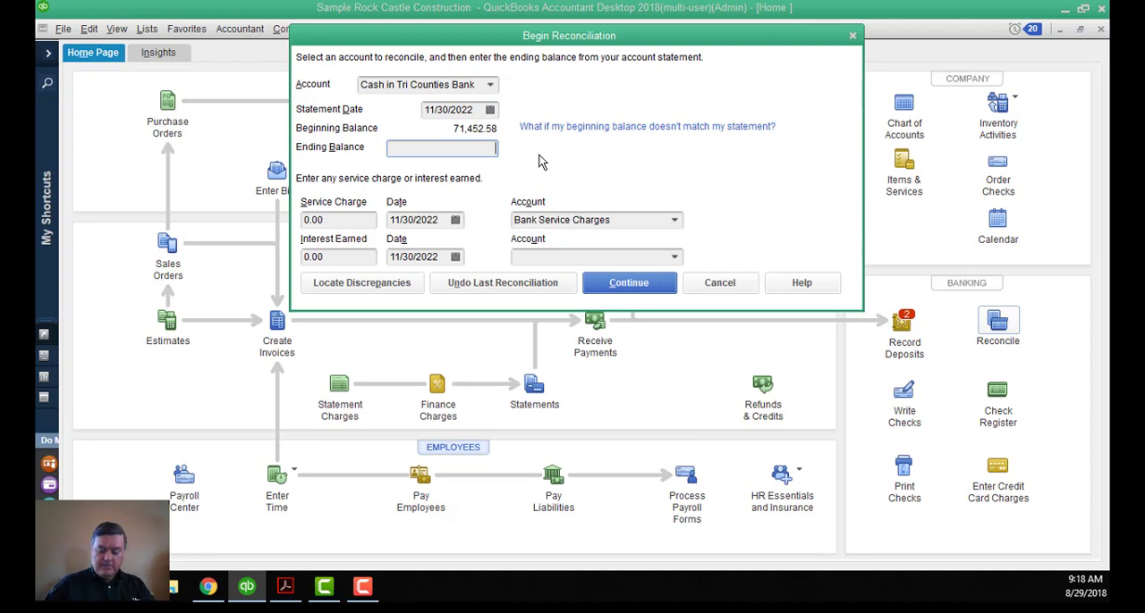
{"action": "type", "text": "5"}
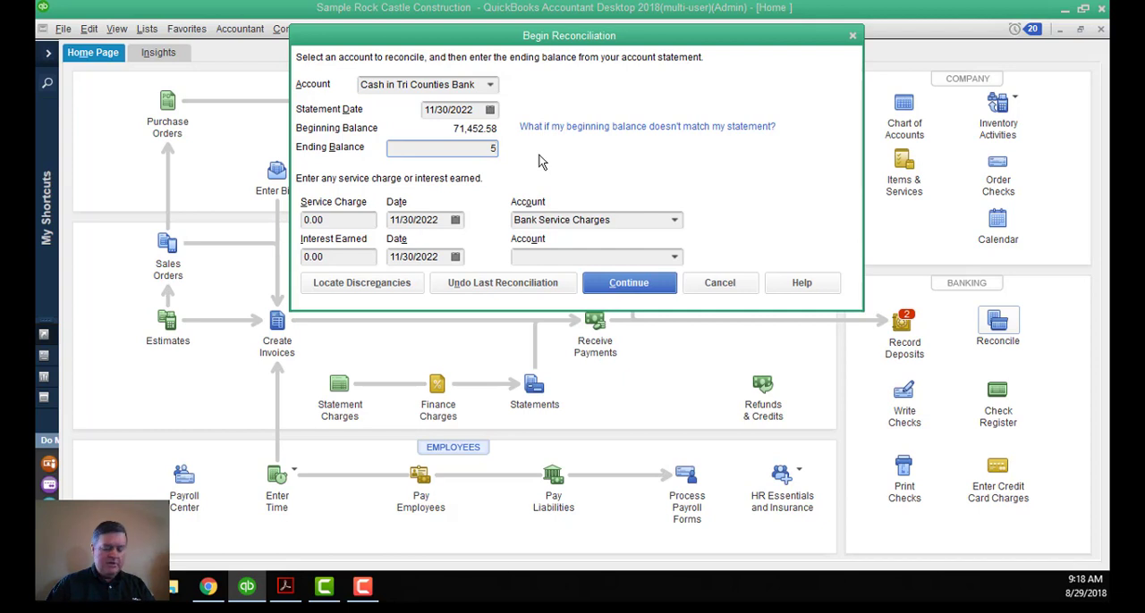
{"action": "type", "text": "9936"}
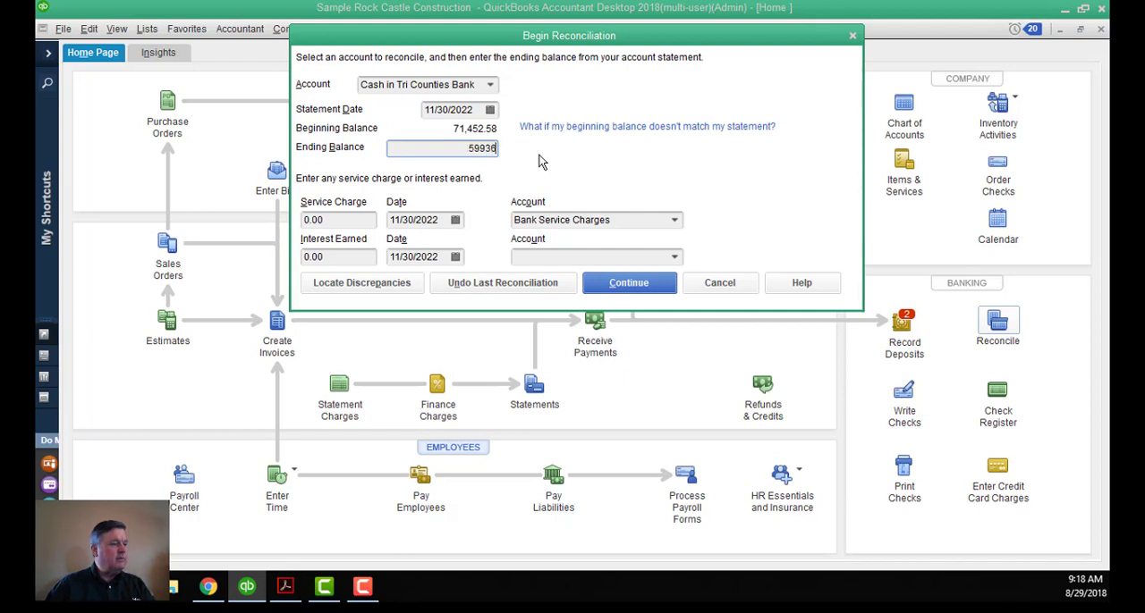
{"action": "type", "text": ".52"}
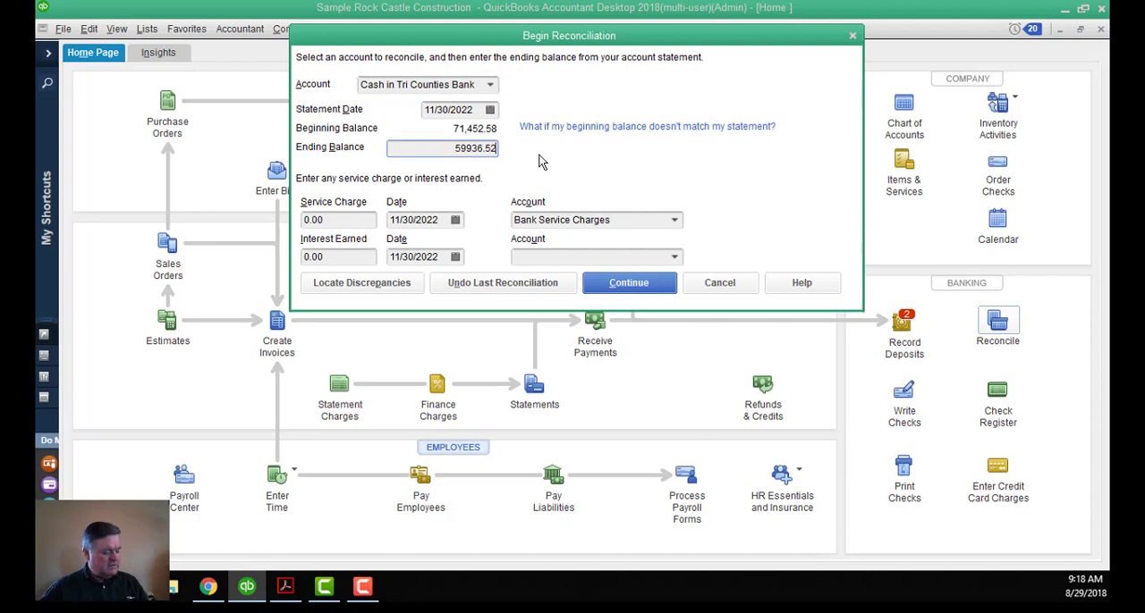
{"action": "key", "text": "Tab"}
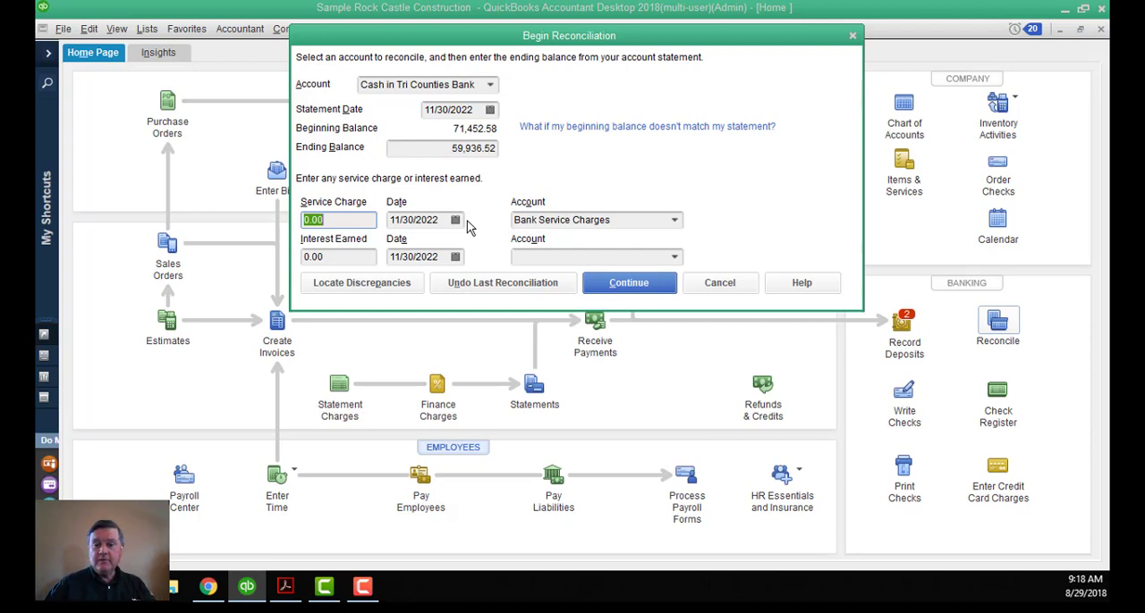
{"action": "left_click", "coordinate": [628, 283]}
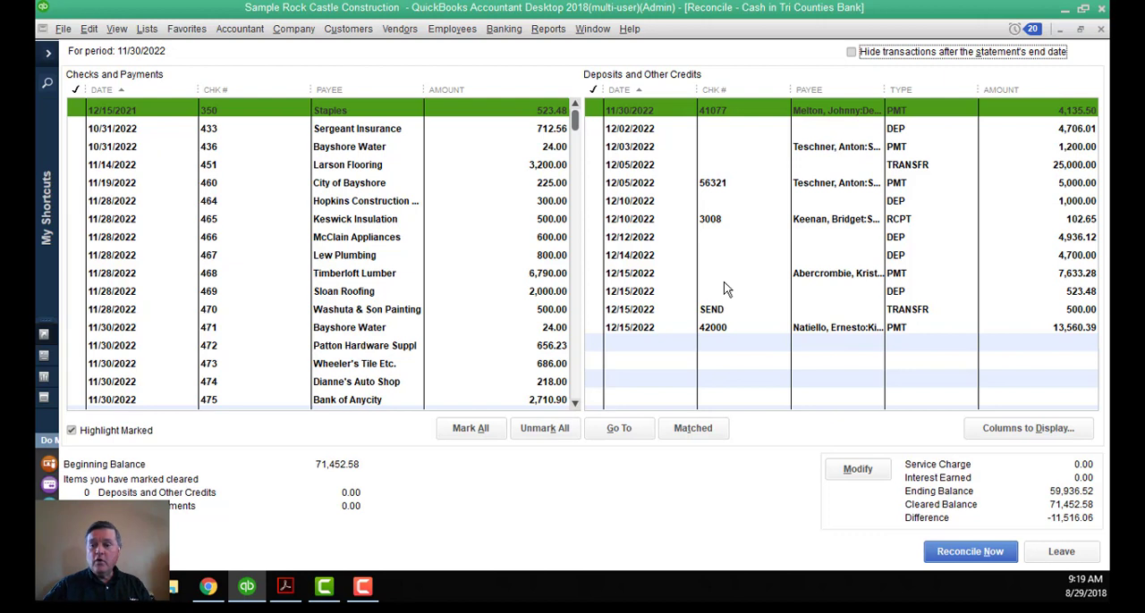
Hide transactions after the statement's end date, then sort checks and payments by check number, by amount and back by date.
{"action": "left_click", "coordinate": [851, 53]}
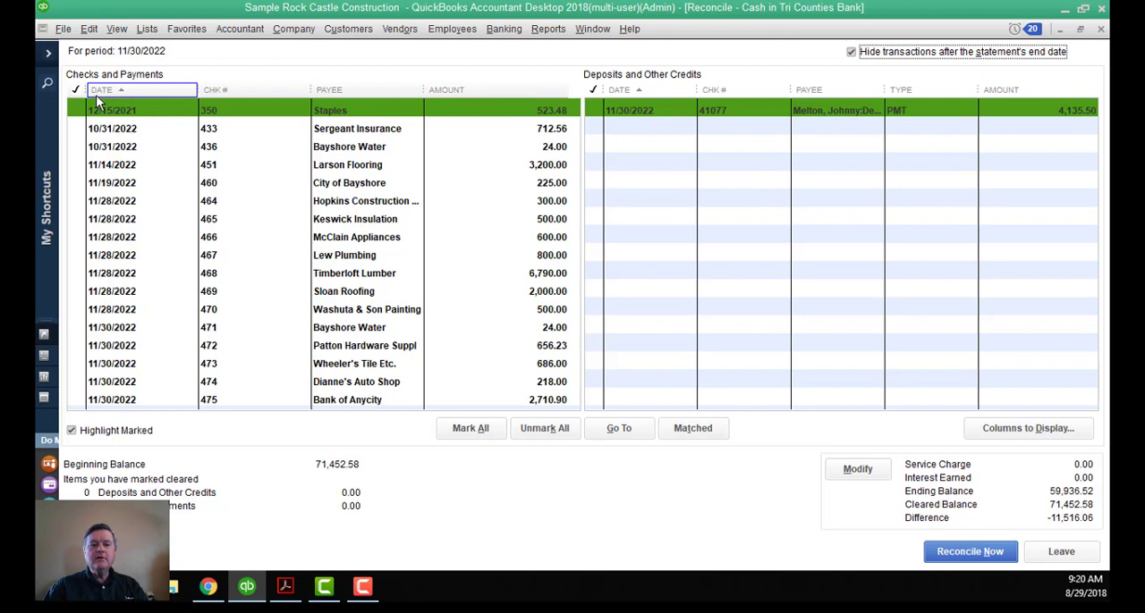
{"action": "left_click", "coordinate": [256, 93]}
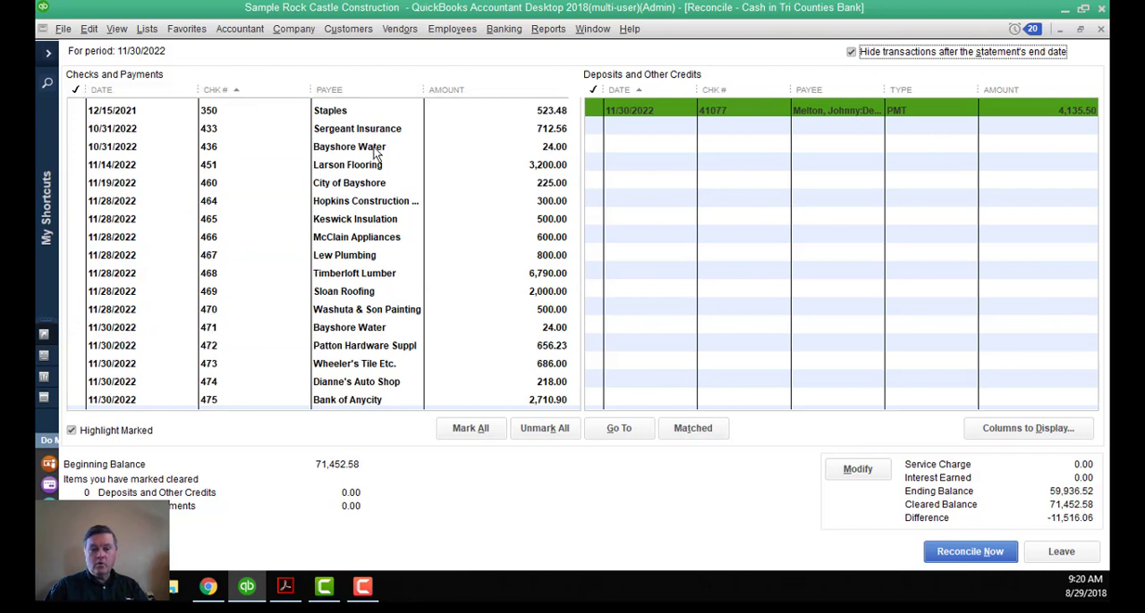
{"action": "left_click", "coordinate": [447, 96]}
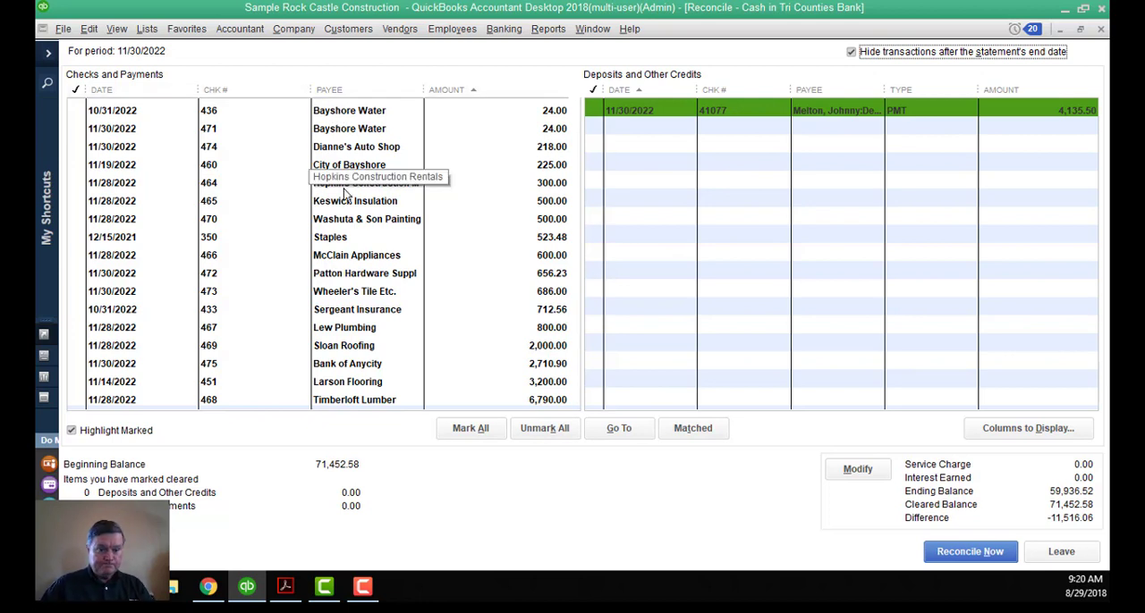
{"action": "left_click", "coordinate": [109, 93]}
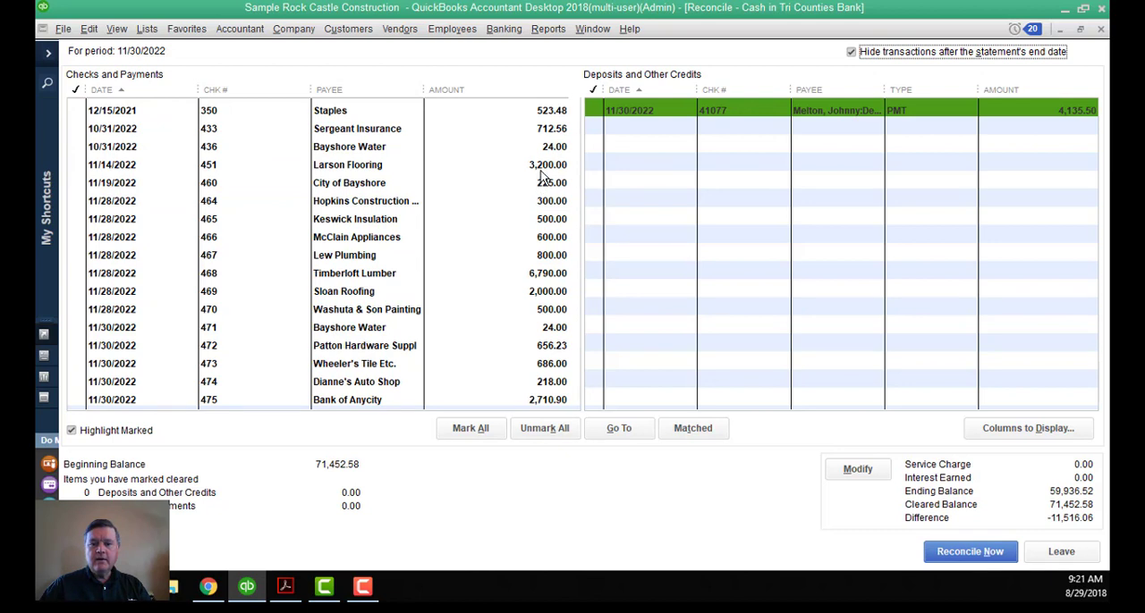
Mark checks 433, 436, 451, 460 and 464 through 470 as cleared.
{"action": "left_click", "coordinate": [552, 130]}
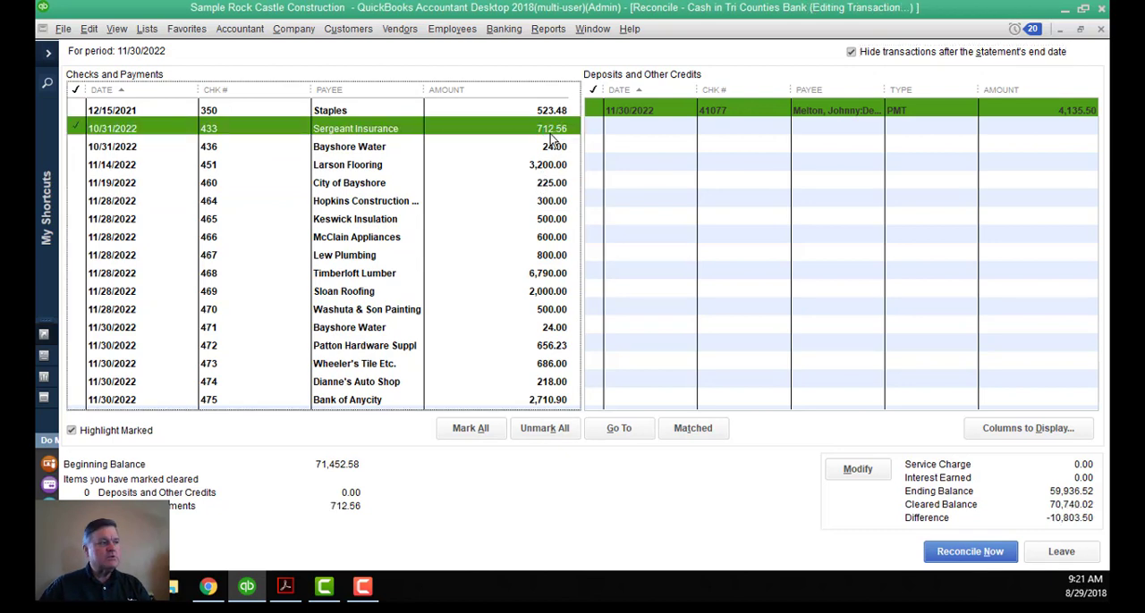
{"action": "left_click", "coordinate": [552, 148]}
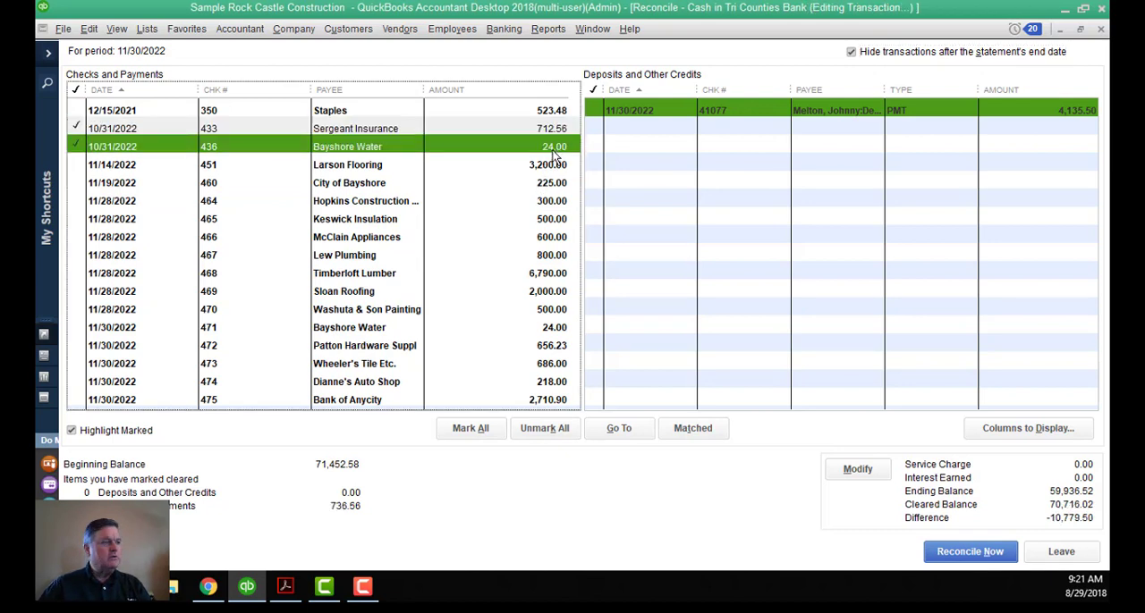
{"action": "left_click", "coordinate": [552, 167]}
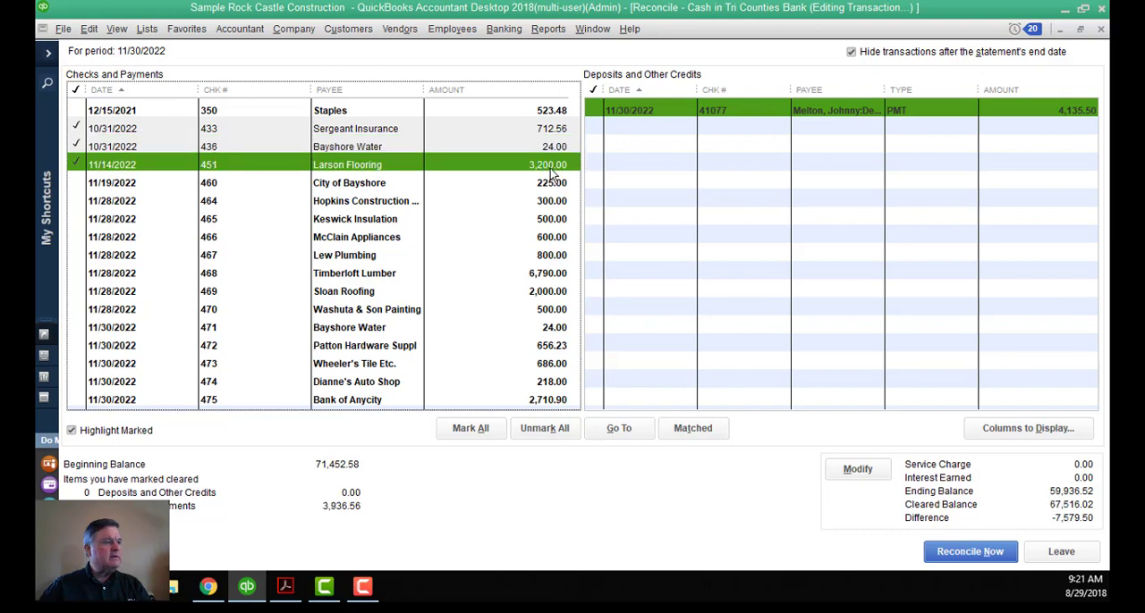
{"action": "left_click", "coordinate": [551, 183]}
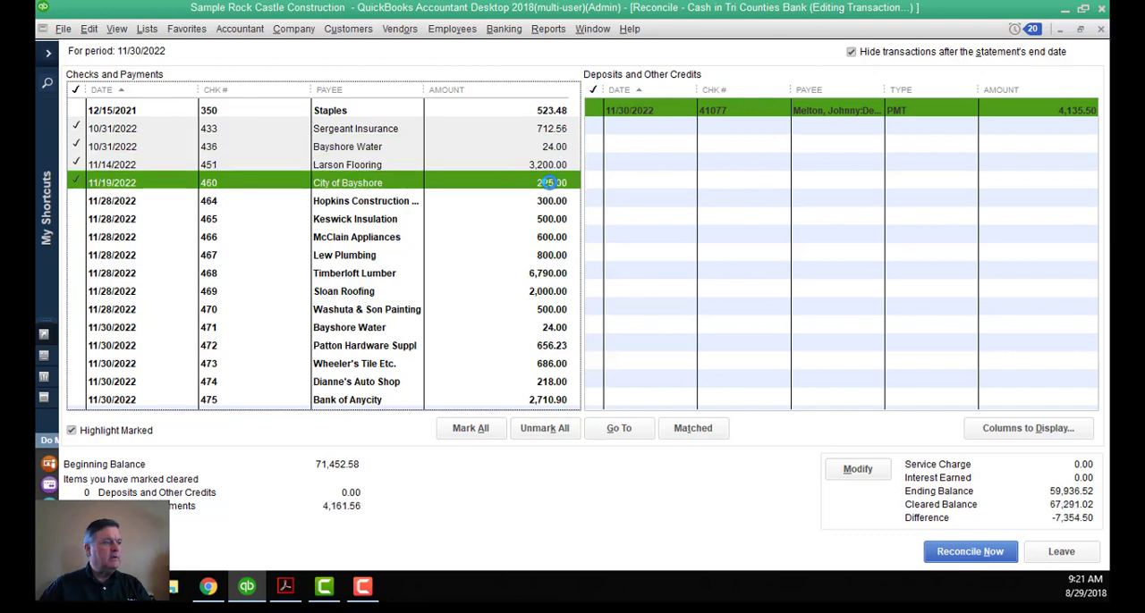
{"action": "left_click", "coordinate": [550, 273]}
{"action": "left_click", "coordinate": [548, 291]}
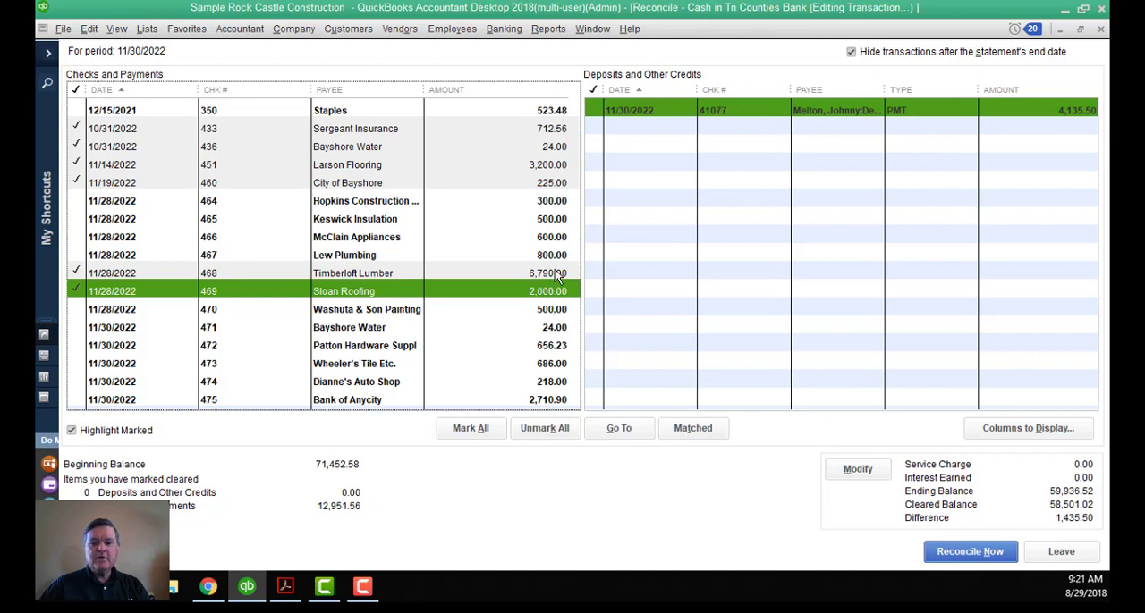
{"action": "left_click", "coordinate": [550, 255]}
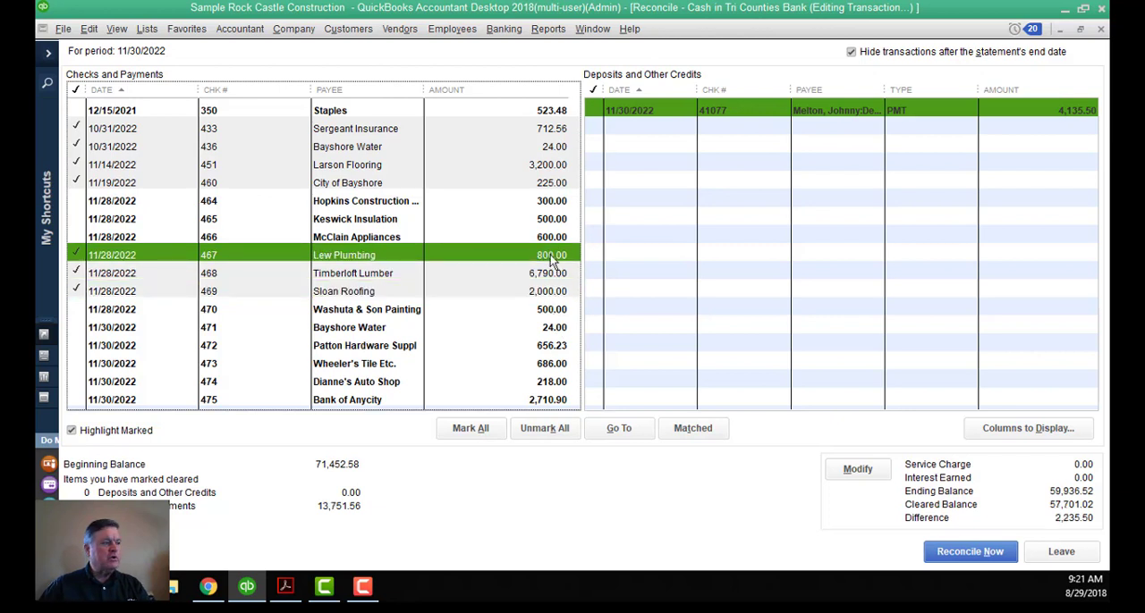
{"action": "left_click", "coordinate": [550, 237]}
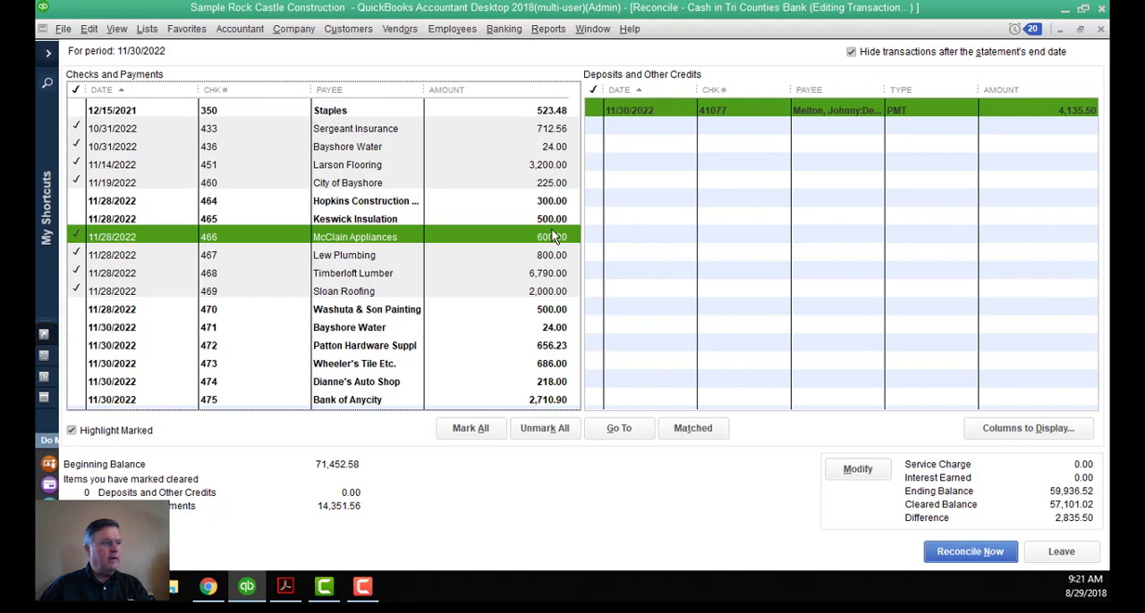
{"action": "left_click", "coordinate": [554, 202]}
{"action": "left_click", "coordinate": [555, 220]}
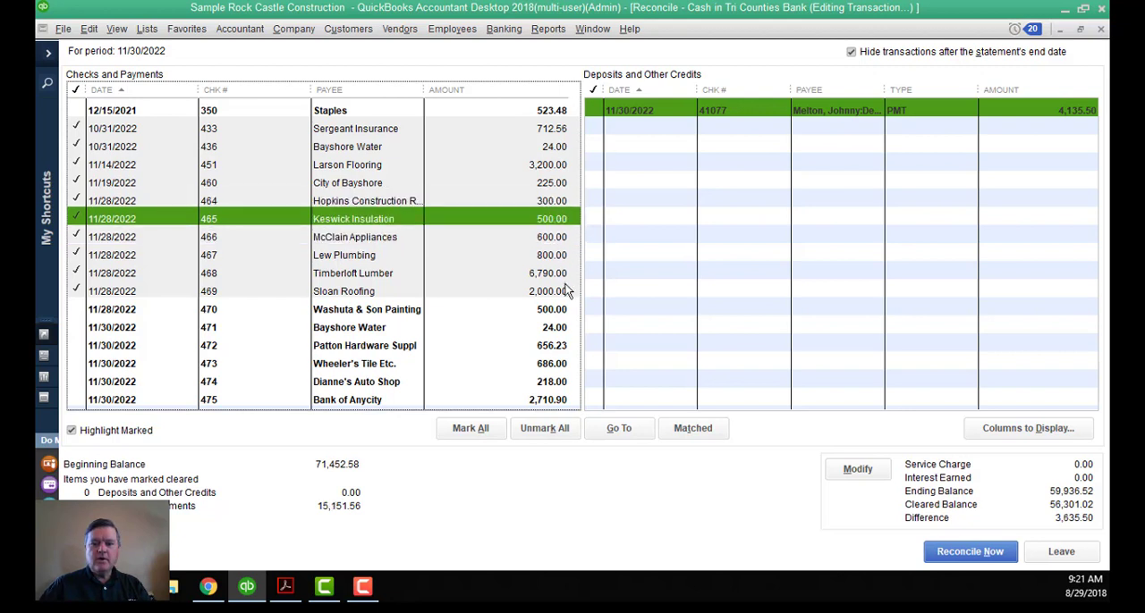
{"action": "left_click", "coordinate": [563, 309]}
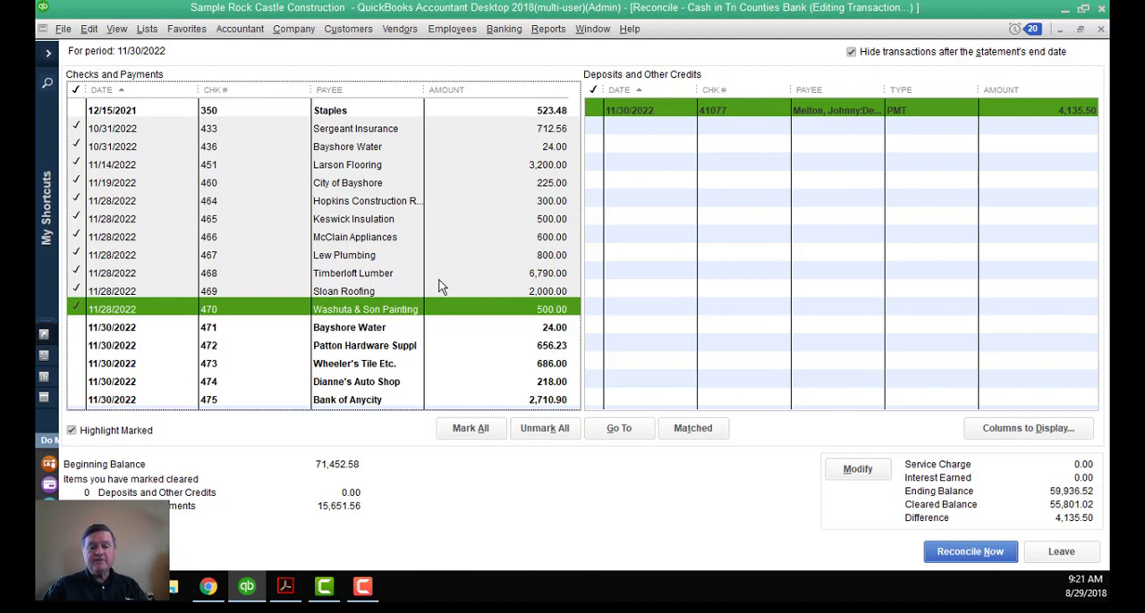
View the bill payment behind check 470 and the bank account's register, closing each to return to the reconciliation.
{"action": "double_click", "coordinate": [368, 310]}
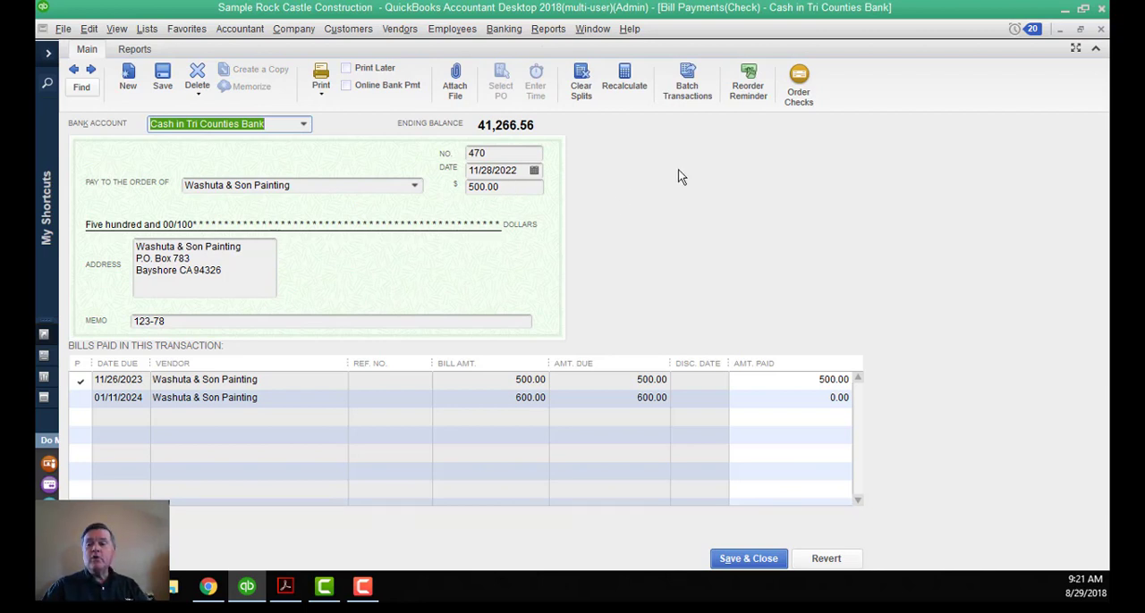
{"action": "left_click", "coordinate": [1101, 30]}
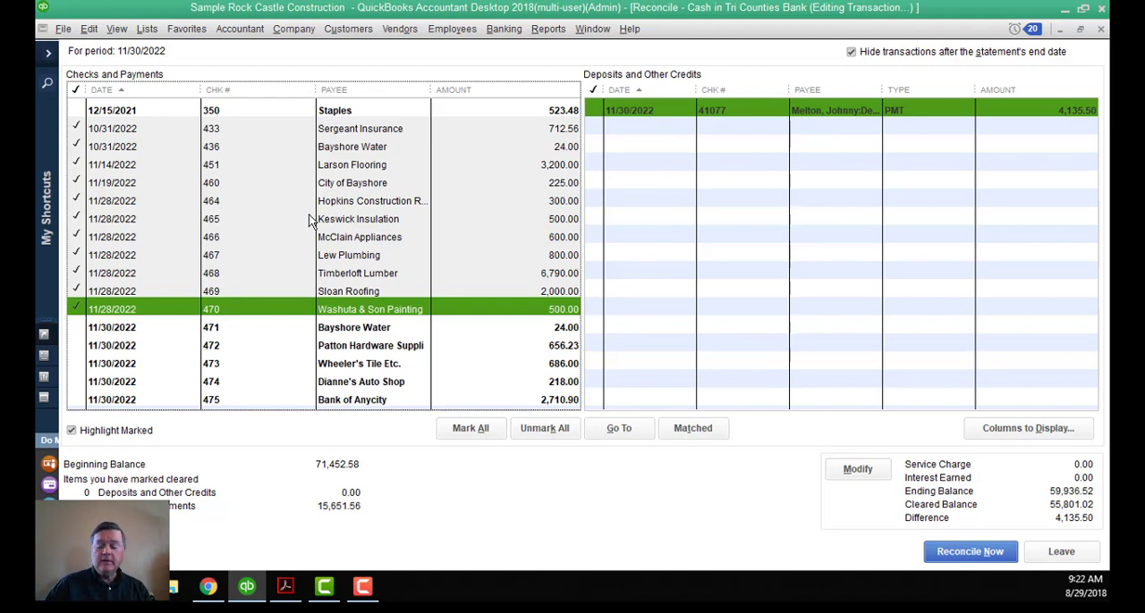
{"action": "left_click", "coordinate": [503, 28]}
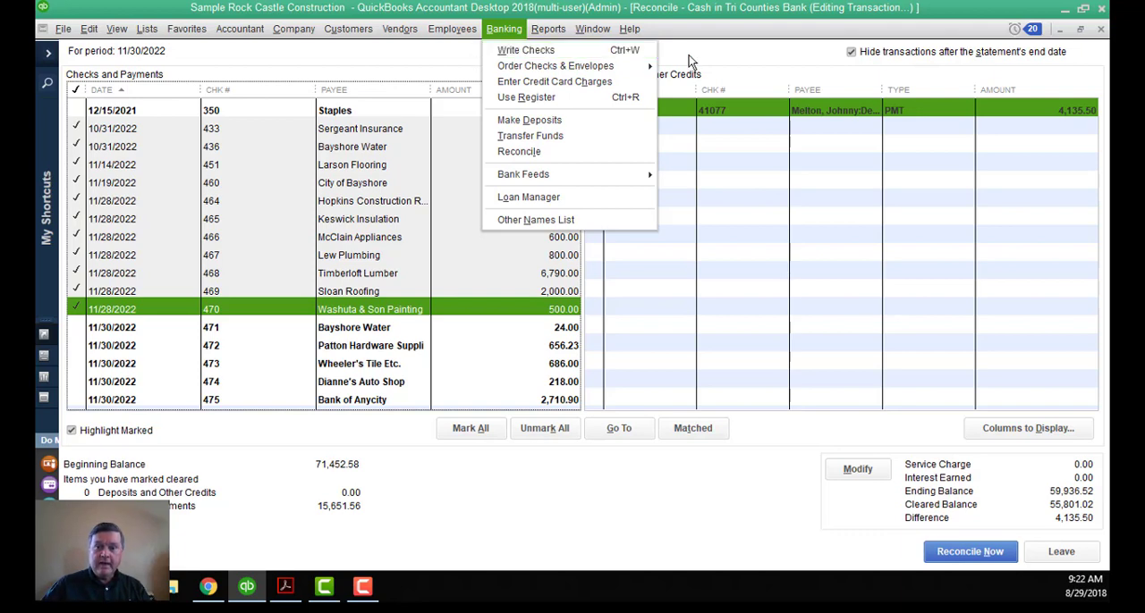
{"action": "left_click", "coordinate": [688, 60]}
{"action": "left_click", "coordinate": [541, 29]}
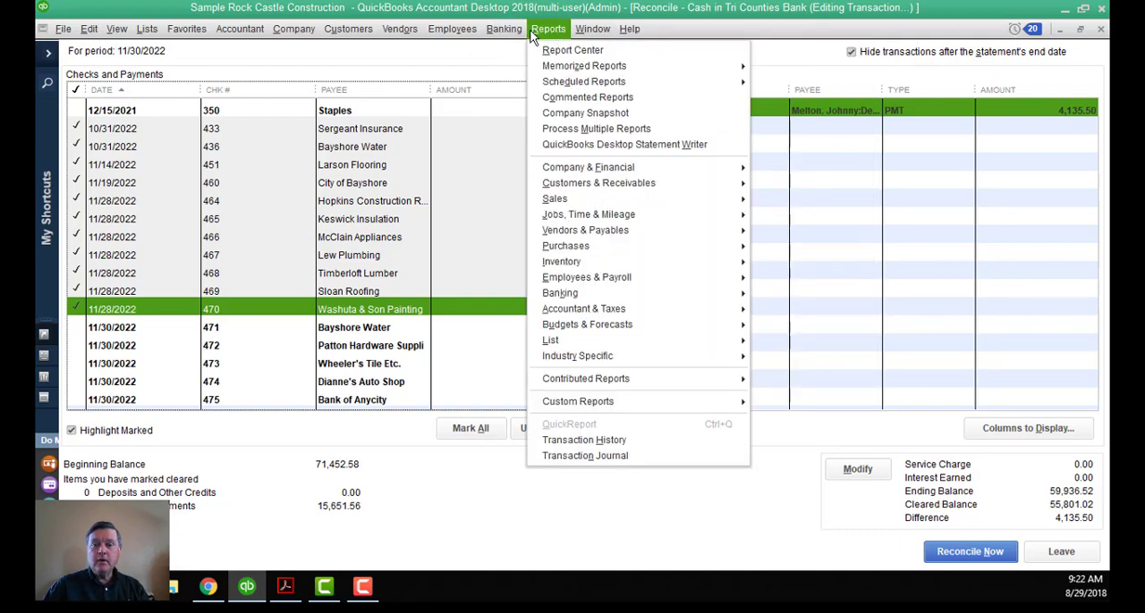
{"action": "mouse_move", "coordinate": [506, 34]}
{"action": "left_click", "coordinate": [520, 98]}
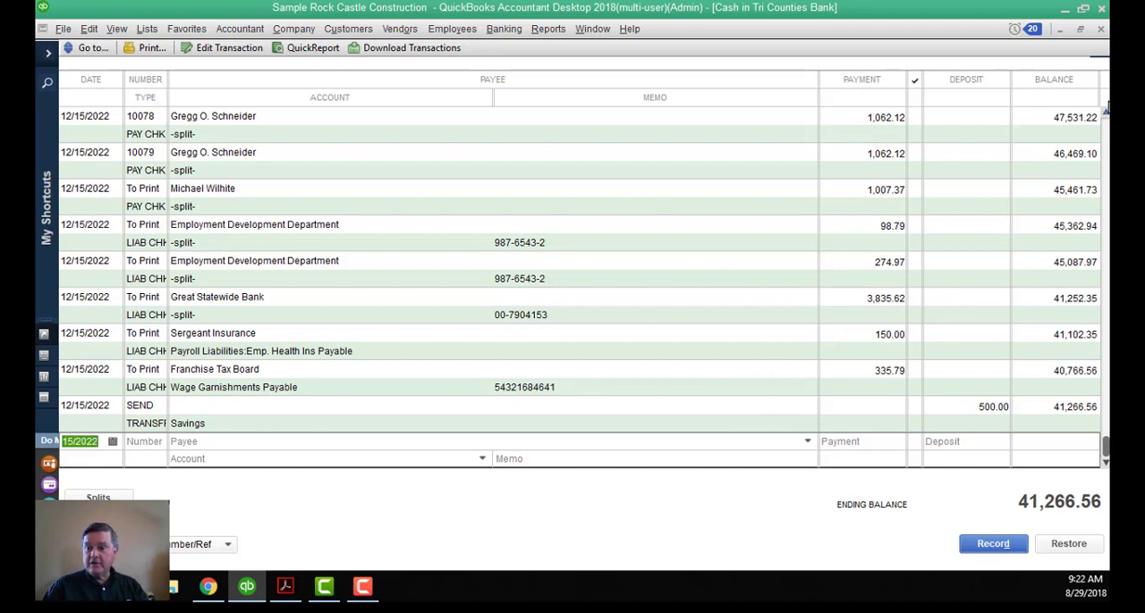
{"action": "left_click", "coordinate": [1100, 29]}
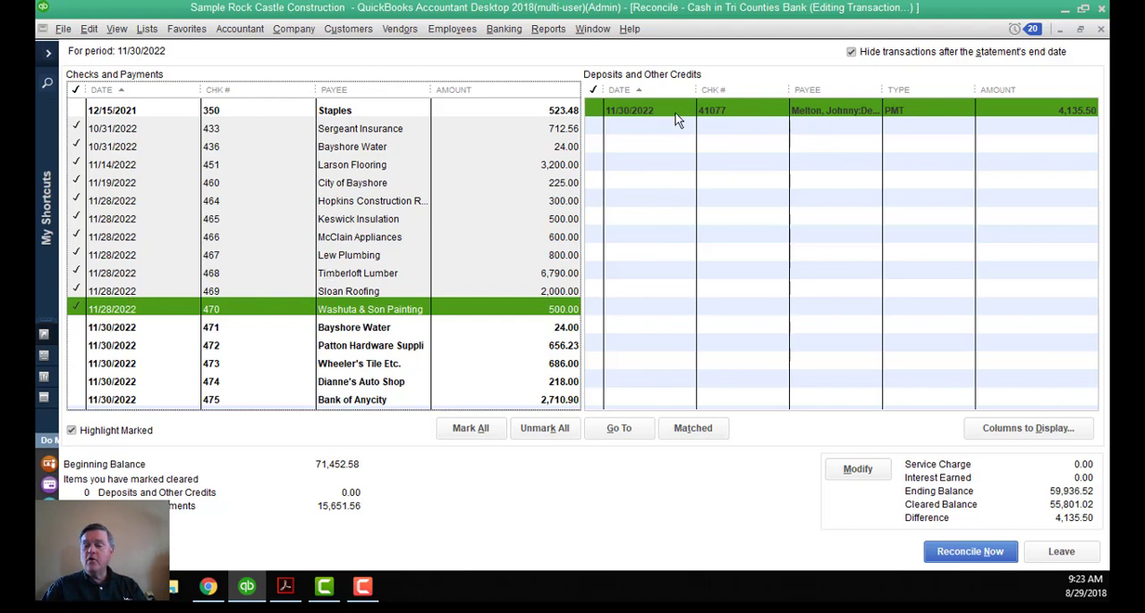
Mark the 11/30/2022 customer payment under deposits and other credits as cleared and complete the reconciliation.
{"action": "left_click", "coordinate": [594, 111]}
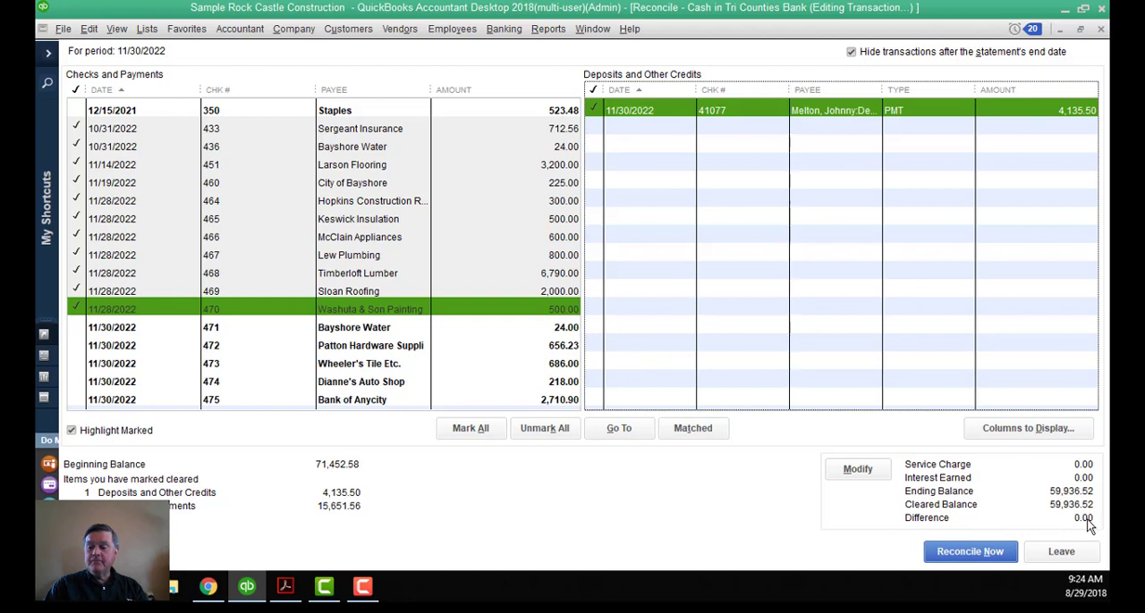
{"action": "left_click", "coordinate": [984, 554]}
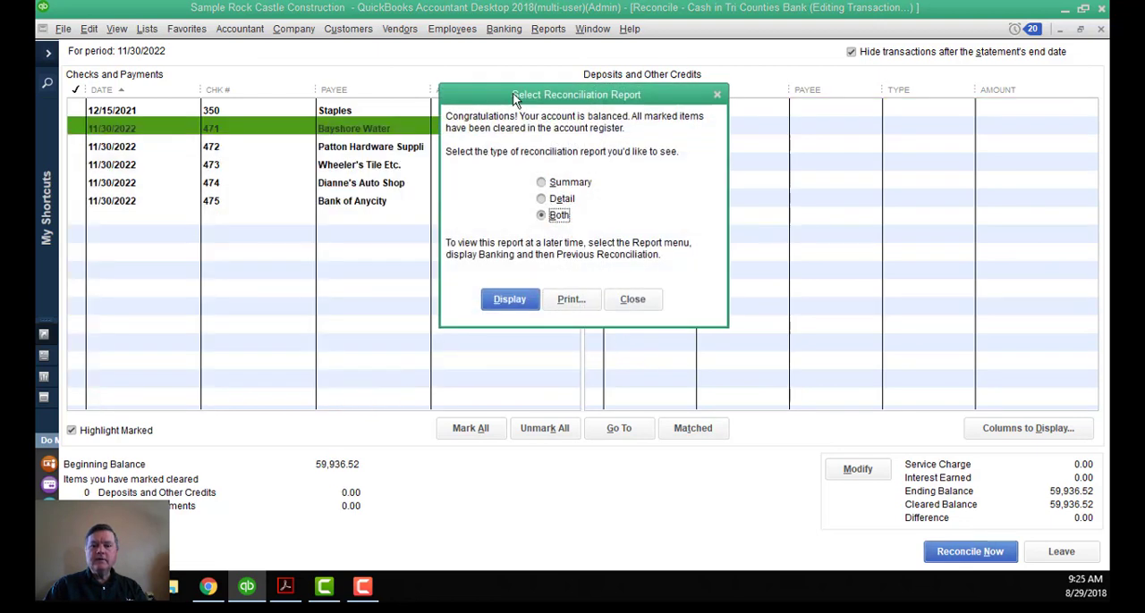
Display only the Detail reconciliation report and look over its cleared and uncleared transactions.
{"action": "left_click_drag", "start_coordinate": [512, 95], "coordinate": [576, 91]}
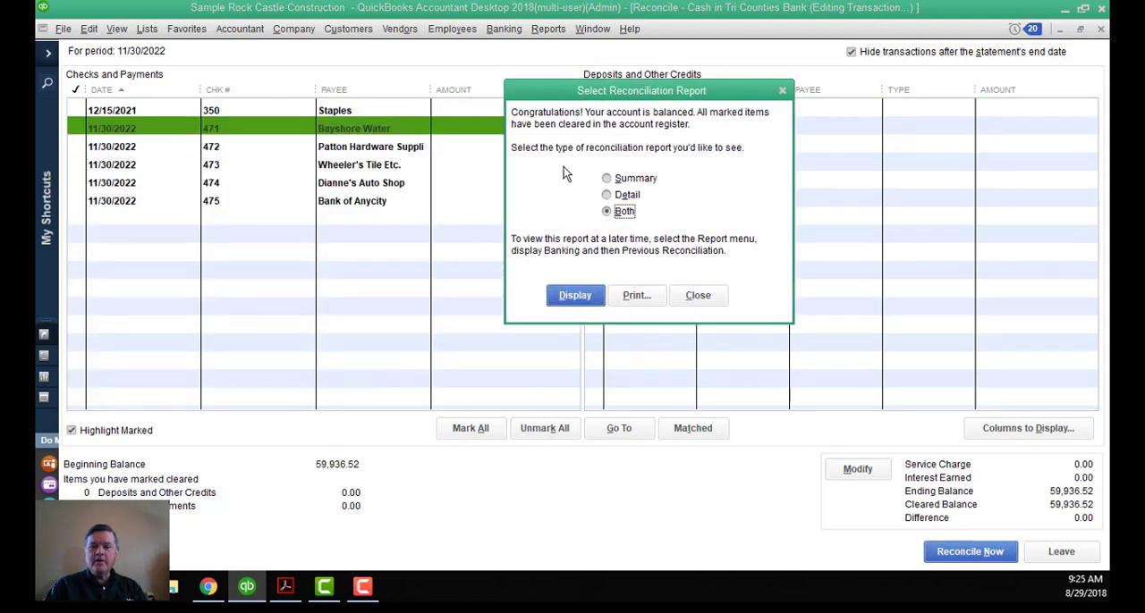
{"action": "left_click", "coordinate": [627, 196]}
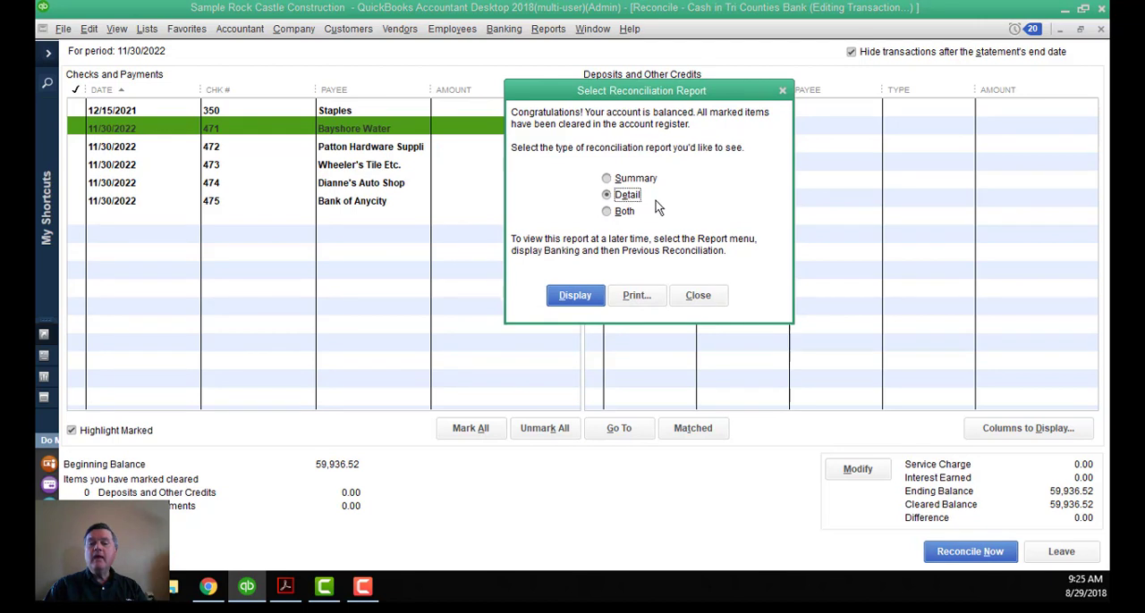
{"action": "left_click", "coordinate": [586, 304]}
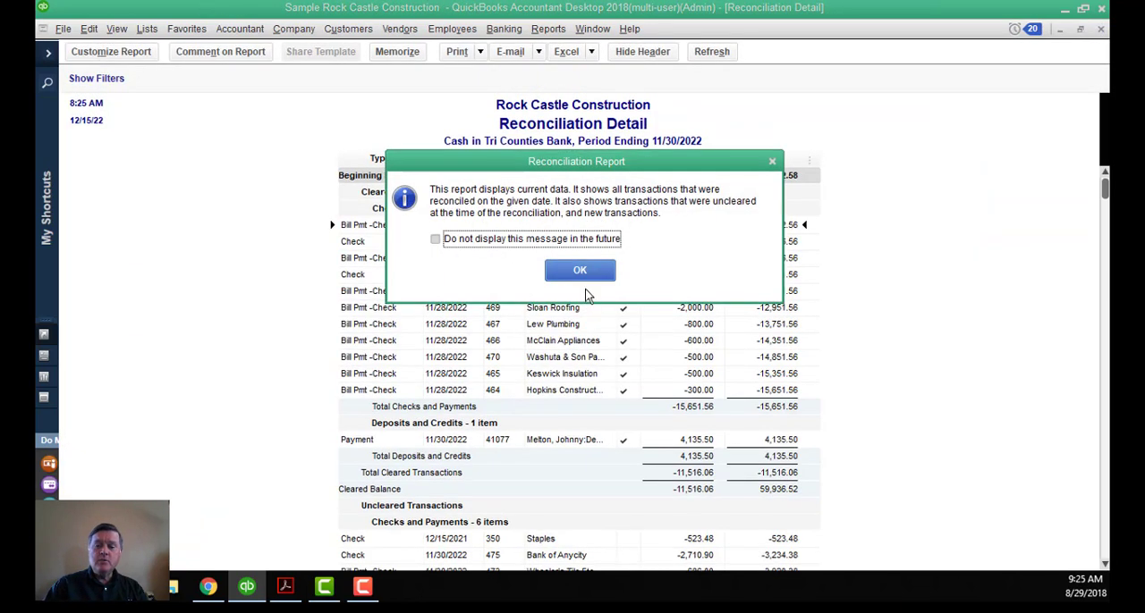
{"action": "left_click", "coordinate": [581, 271]}
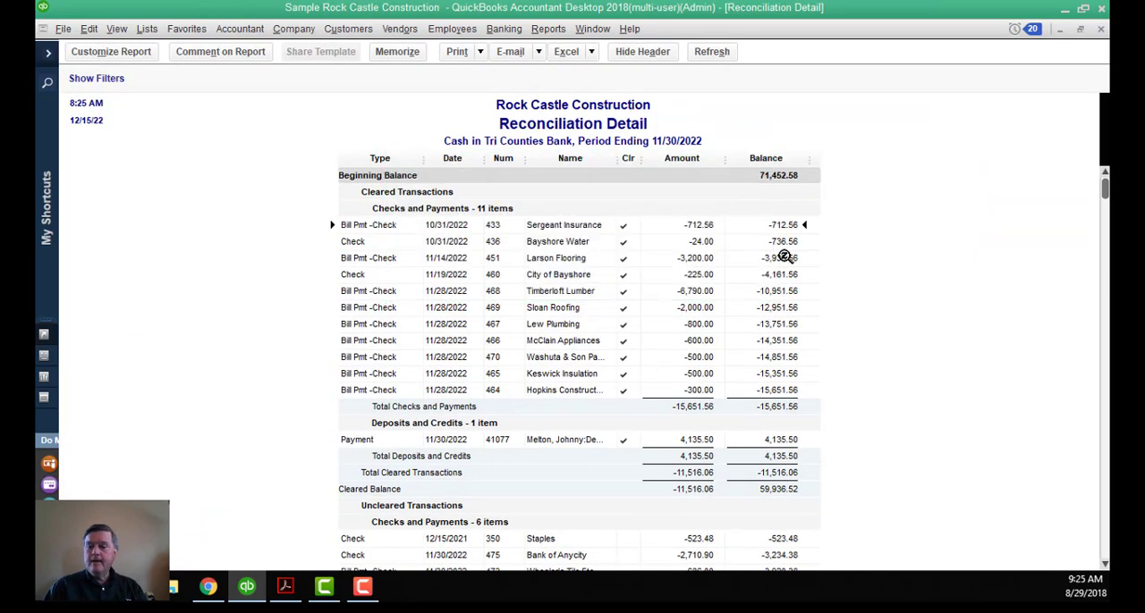
{"action": "scroll", "coordinate": [807, 192], "scroll_direction": "down", "scroll_amount": 1}
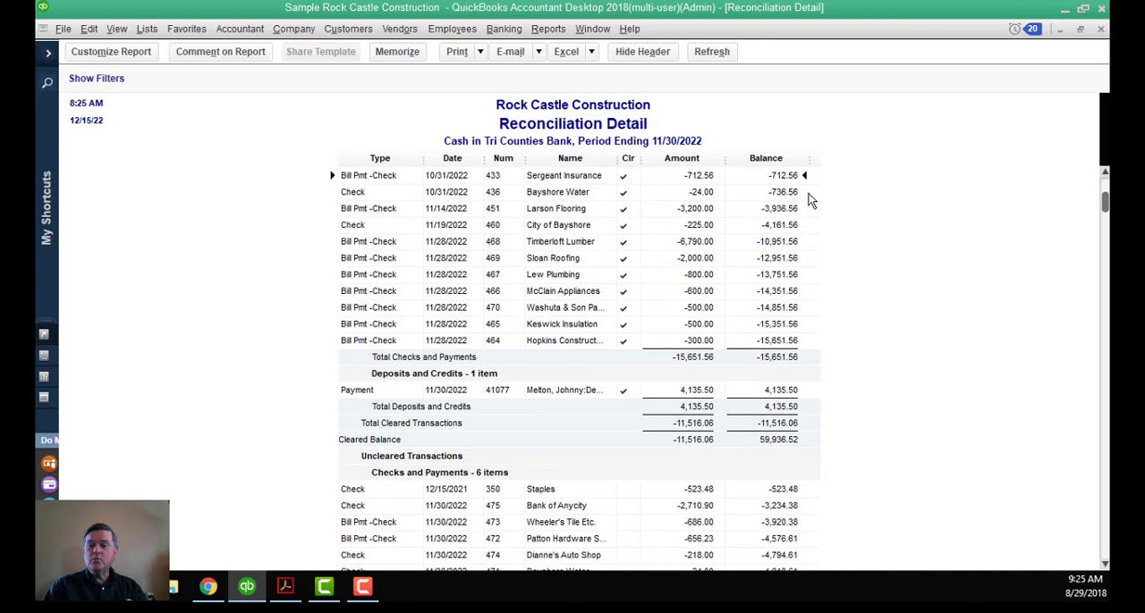
{"action": "scroll", "coordinate": [808, 193], "scroll_direction": "up", "scroll_amount": 1}
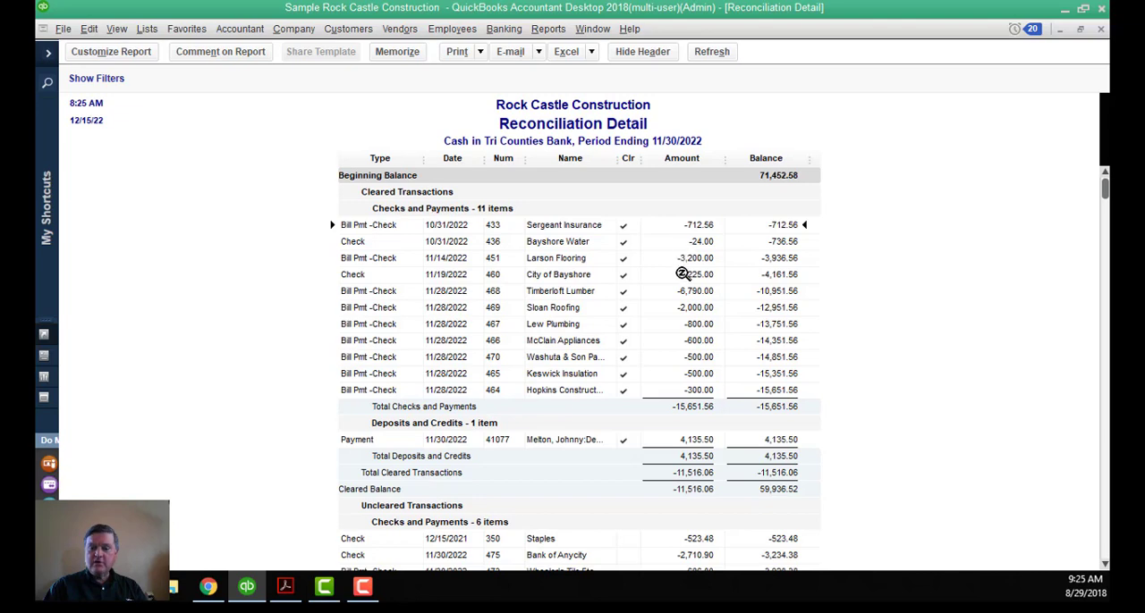
Review the report's uncleared checks, the register balance as of 11/30/2022 and the new December transactions, and return to the beginning balance.
{"action": "scroll", "coordinate": [687, 268], "scroll_direction": "down", "scroll_amount": 2}
{"action": "scroll", "coordinate": [693, 361], "scroll_direction": "down", "scroll_amount": 2}
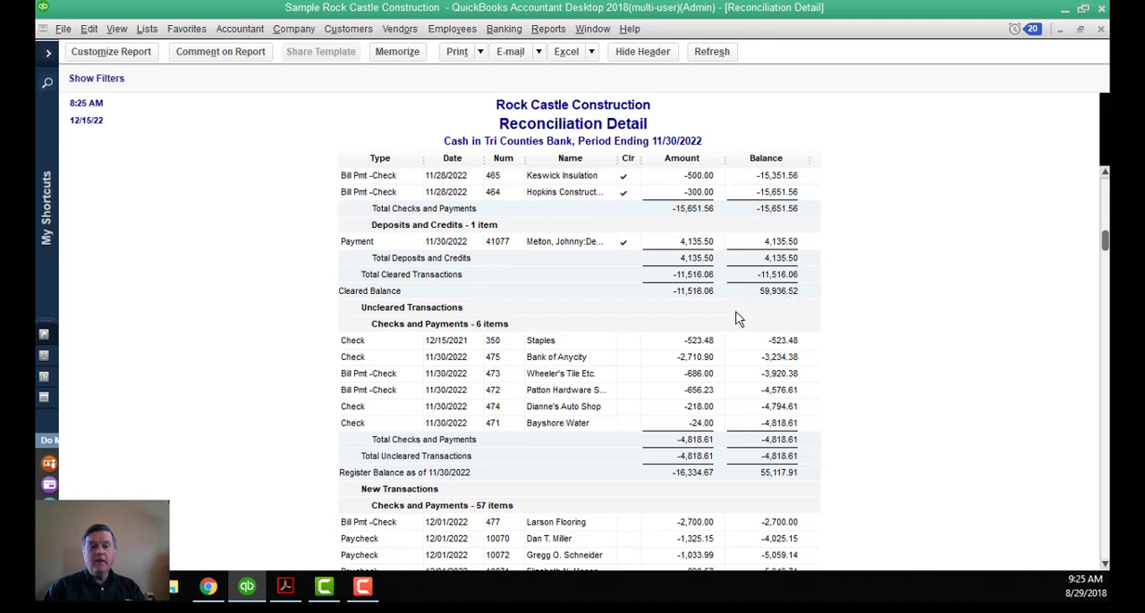
{"action": "scroll", "coordinate": [738, 319], "scroll_direction": "down", "scroll_amount": 1}
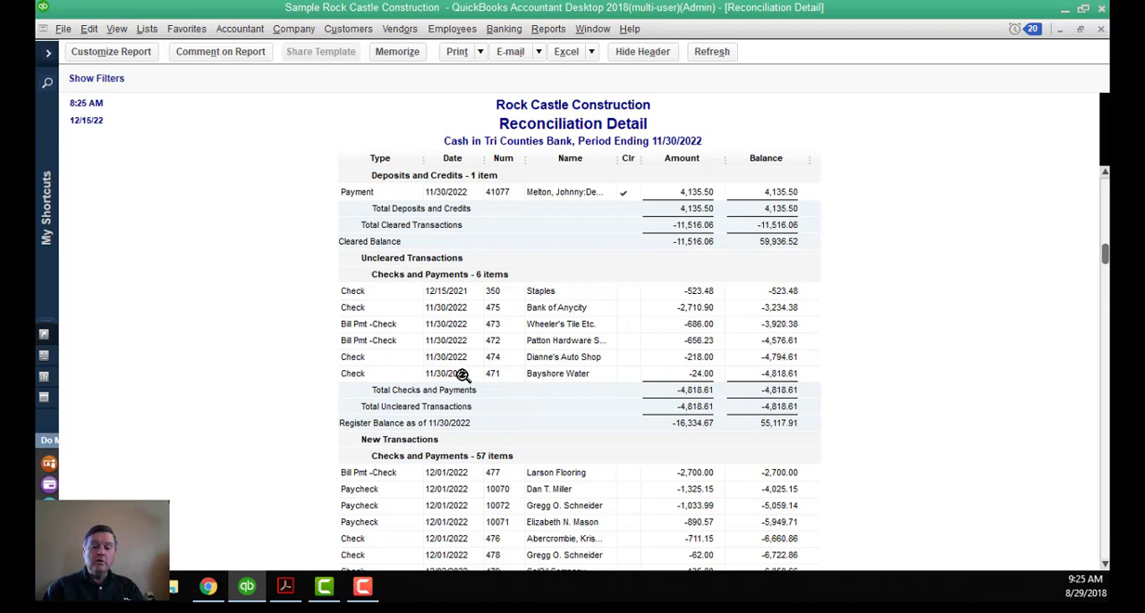
{"action": "scroll", "coordinate": [498, 372], "scroll_direction": "down", "scroll_amount": 1}
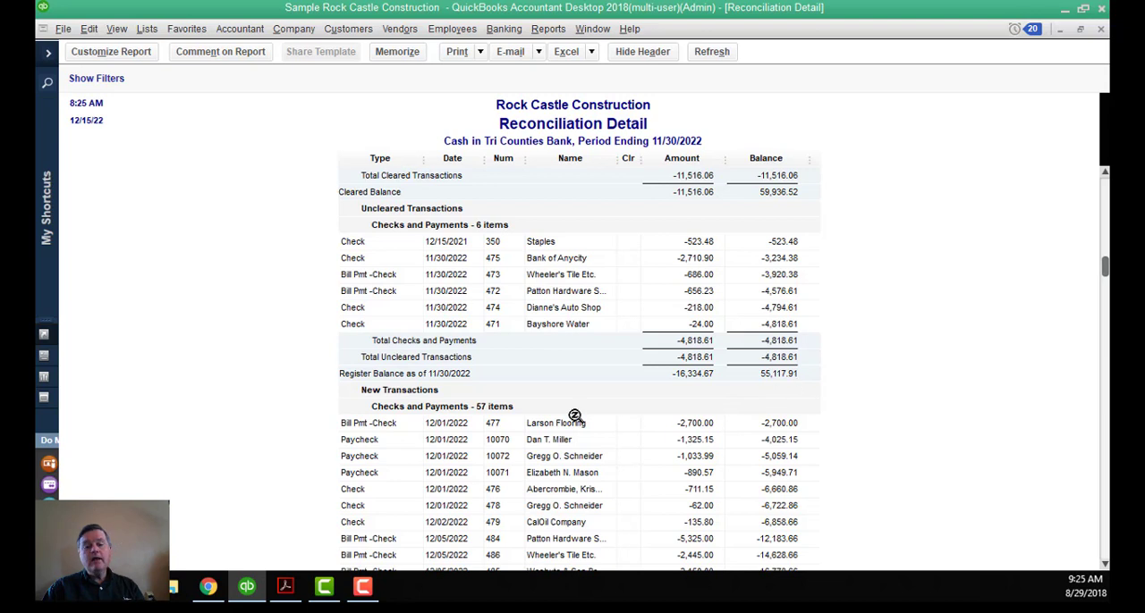
{"action": "scroll", "coordinate": [568, 411], "scroll_direction": "down", "scroll_amount": 1}
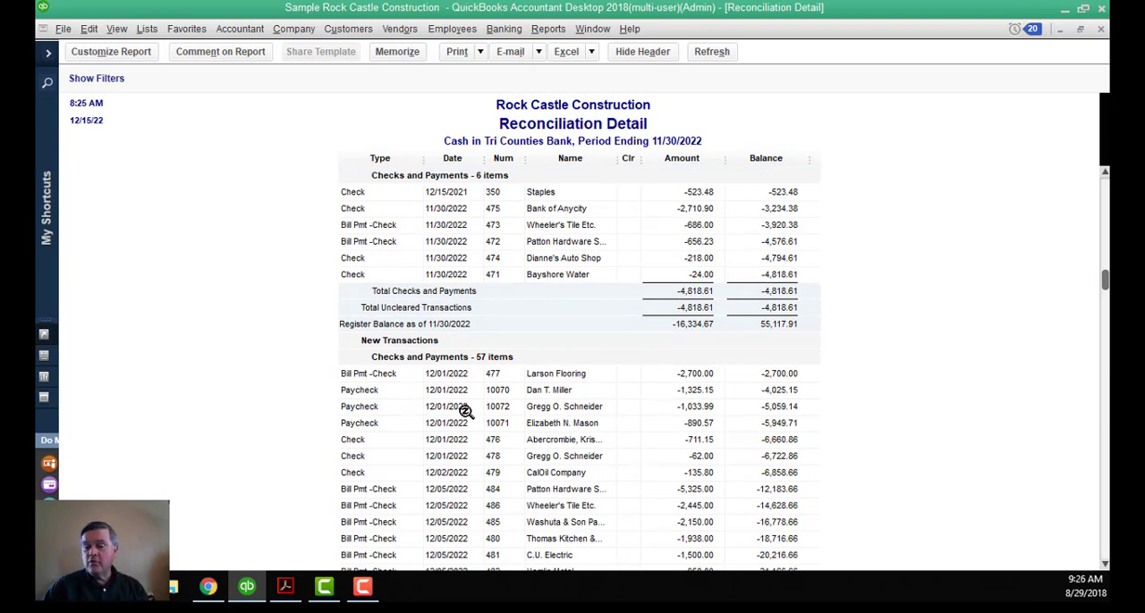
{"action": "scroll", "coordinate": [466, 411], "scroll_direction": "down", "scroll_amount": 3}
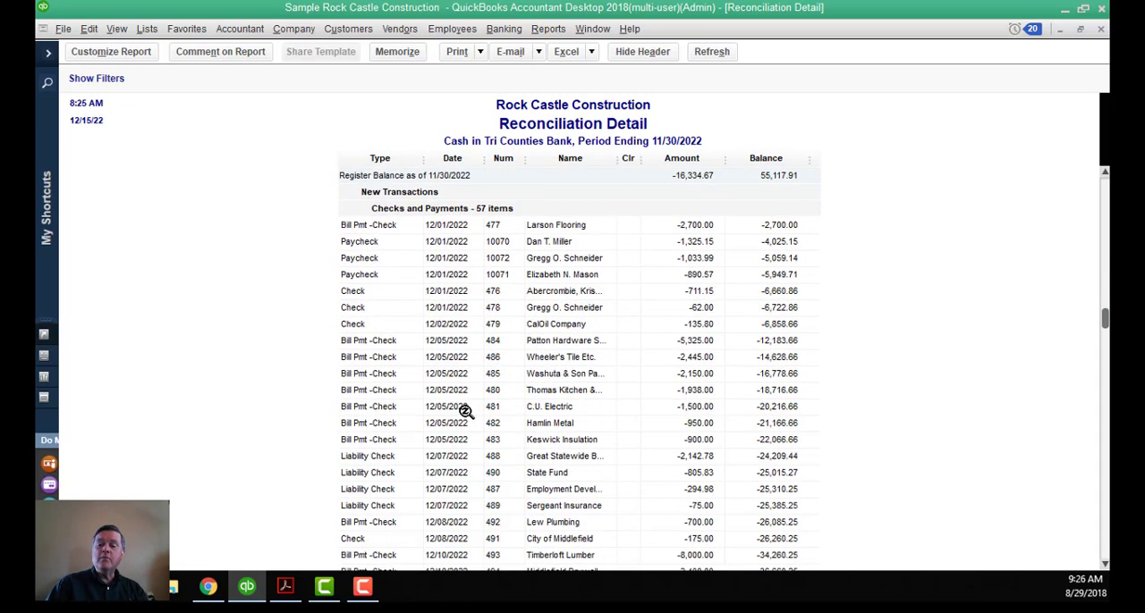
{"action": "scroll", "coordinate": [466, 411], "scroll_direction": "down", "scroll_amount": 3}
{"action": "scroll", "coordinate": [466, 412], "scroll_direction": "up", "scroll_amount": 9}
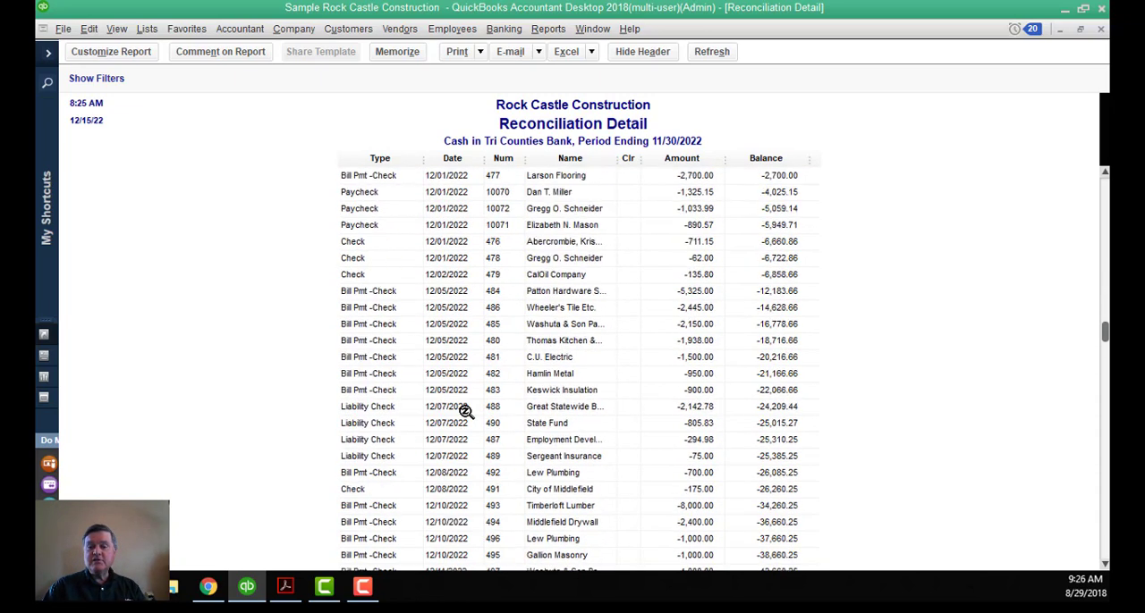
{"action": "scroll", "coordinate": [465, 411], "scroll_direction": "up", "scroll_amount": 5}
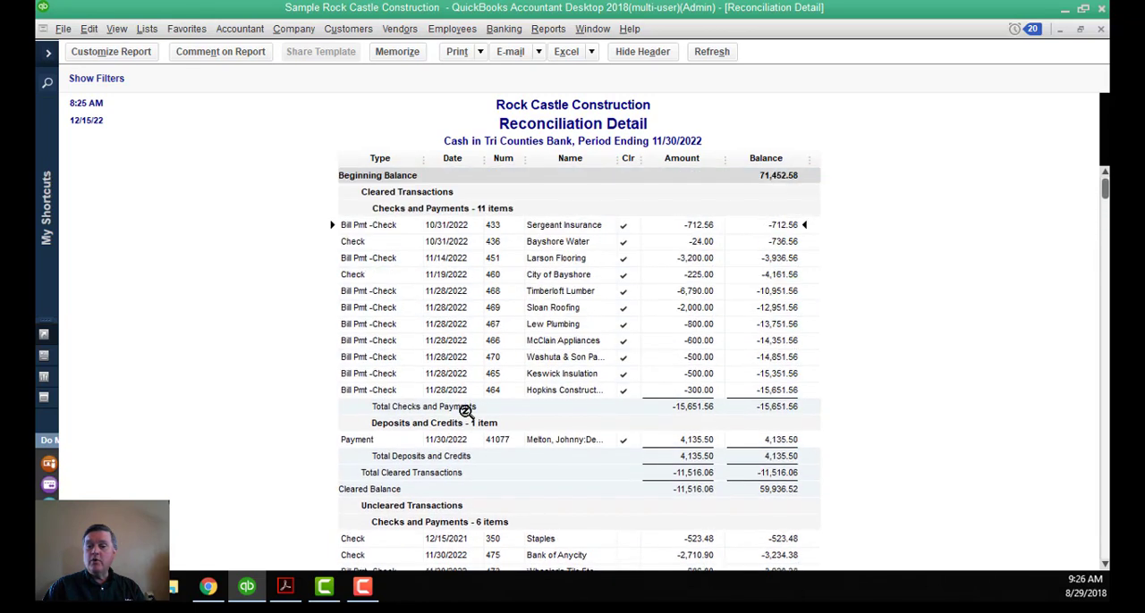